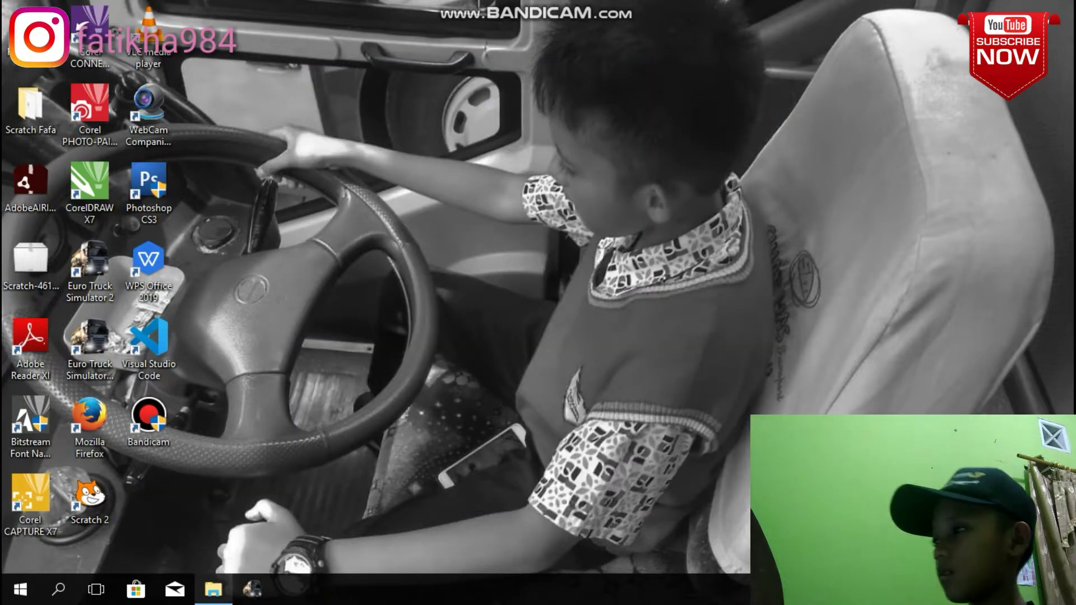
Search the Documents folder for "sr2xhd" to locate the bus mod archive
left_click(213, 589)
scroll(465, 336, "down", 5)
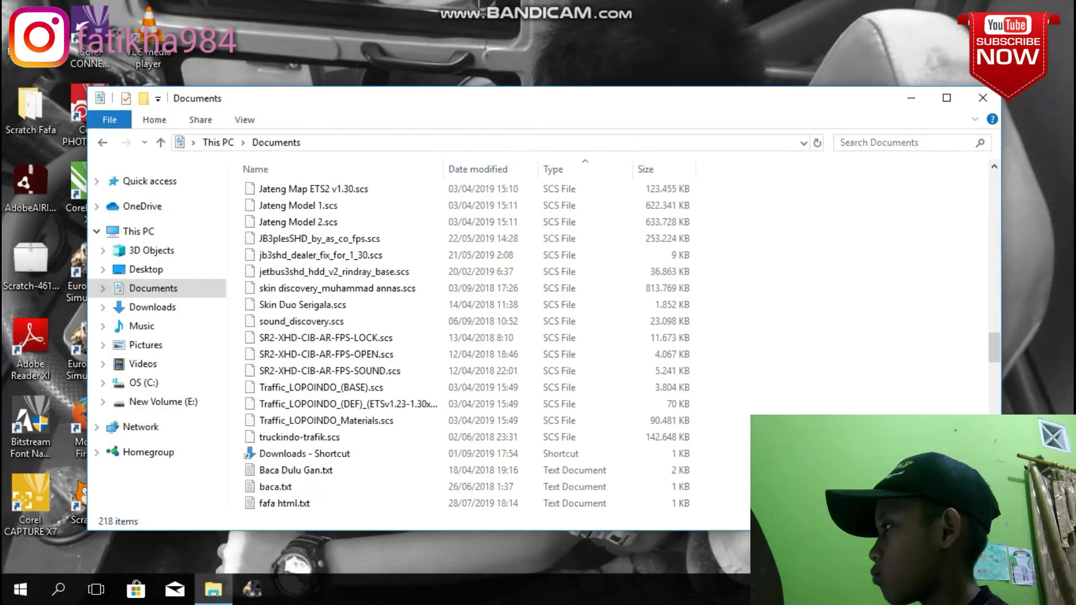
left_click(905, 143)
scroll(465, 336, "down", 4)
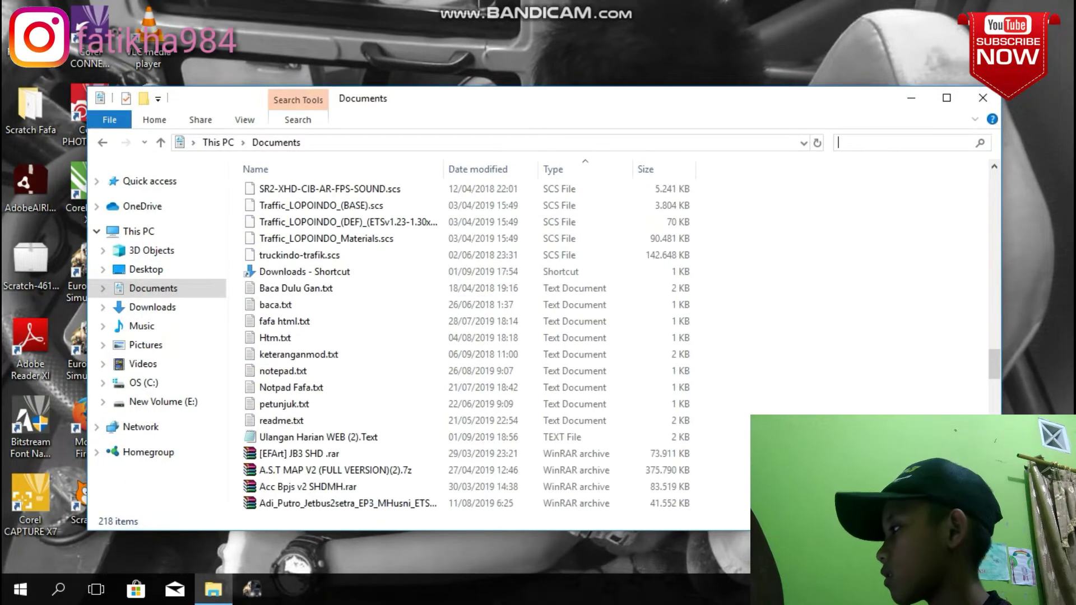
scroll(465, 336, "up", 5)
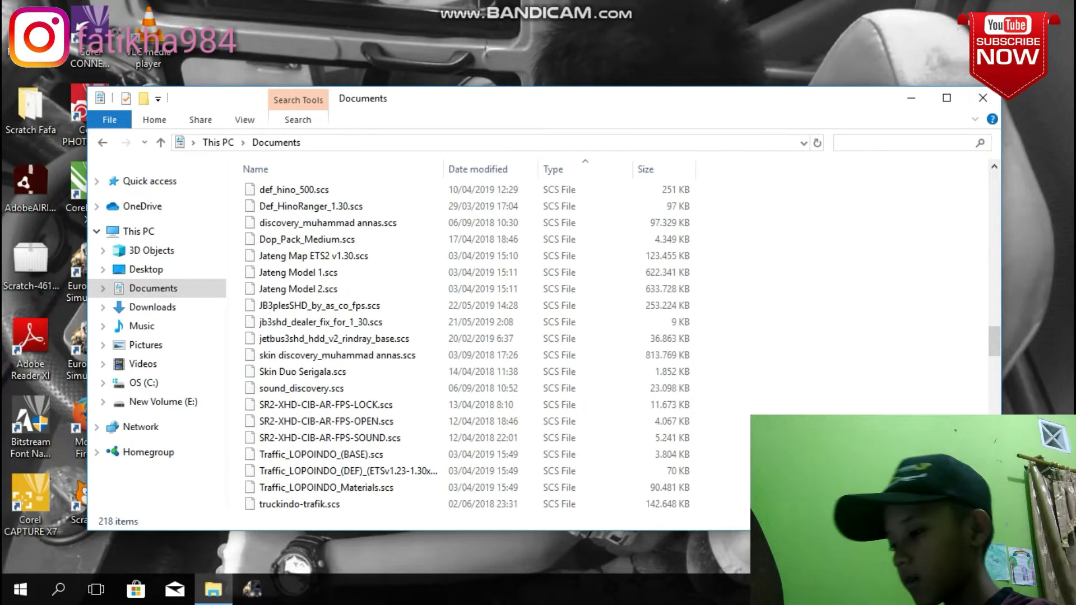
type("sr")
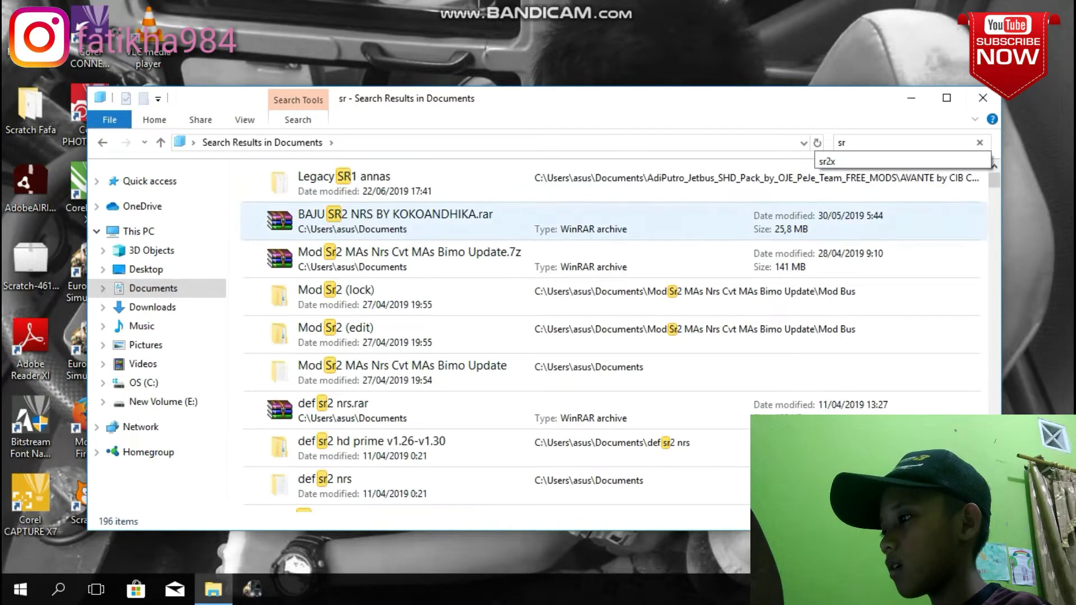
type("2")
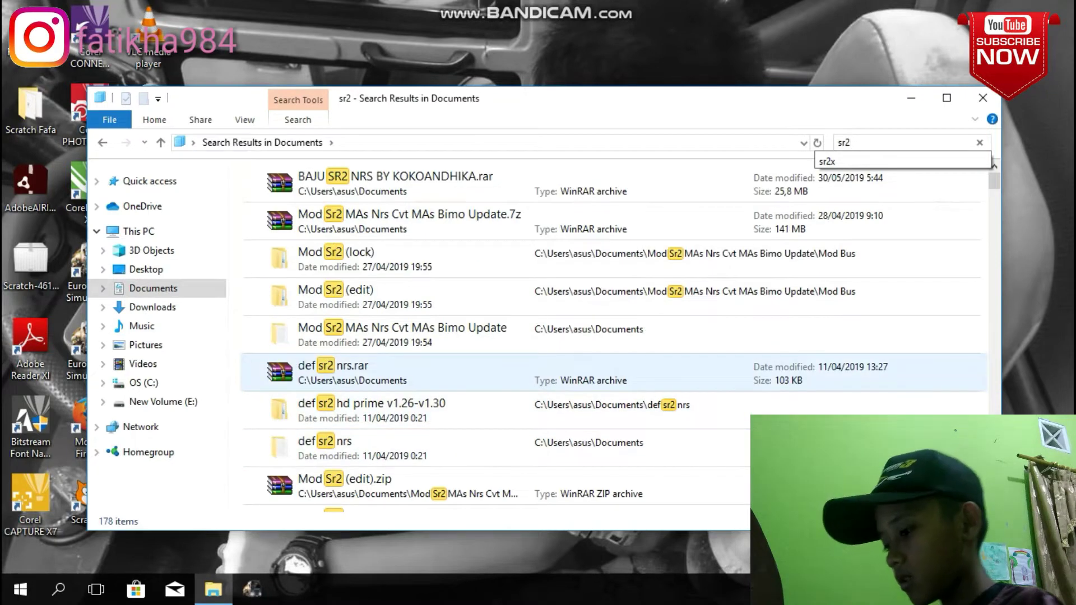
type("xhd")
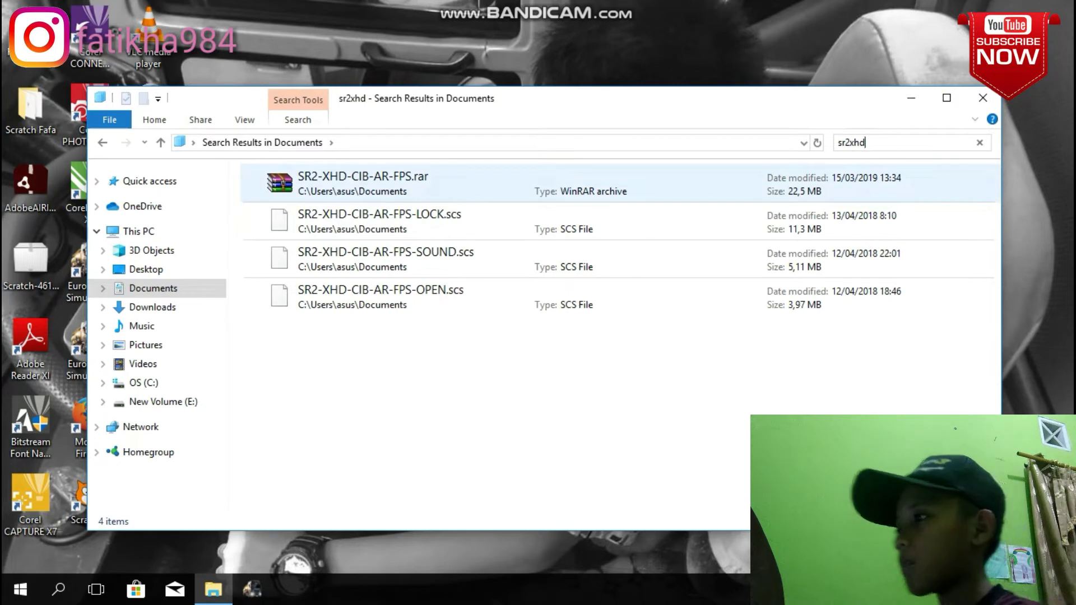
left_click(504, 183)
right_click(365, 182)
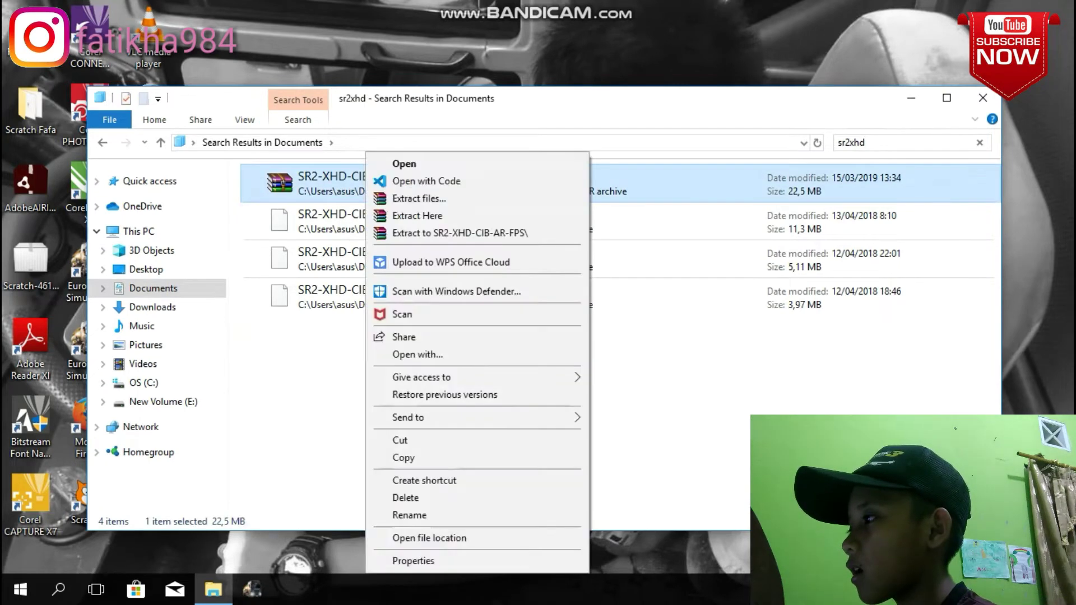
left_click(392, 512)
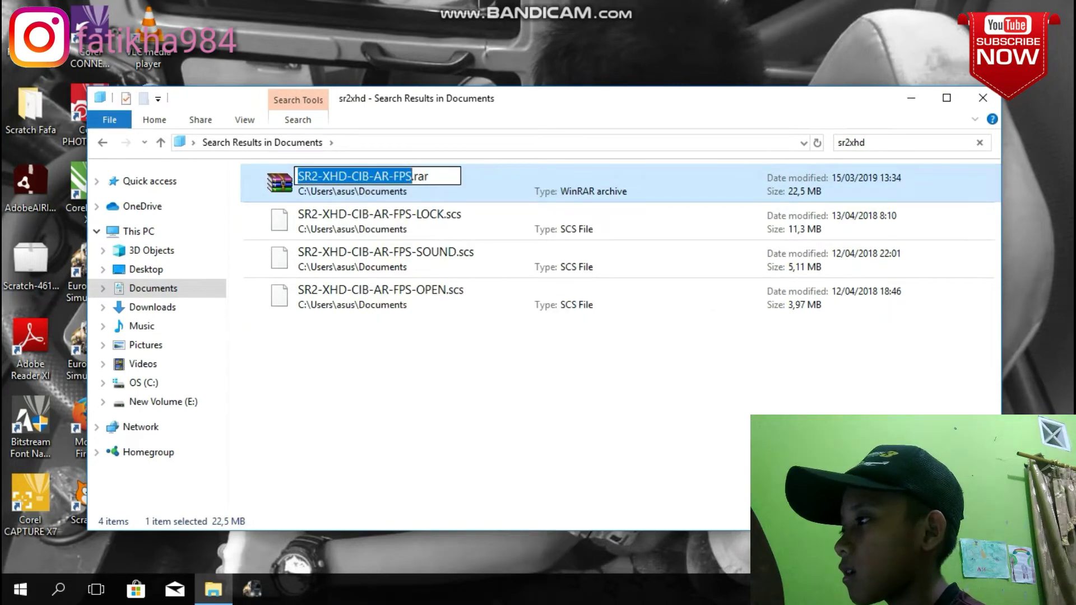
key("Return")
Open the SR2-XHD-CIB-AR-FPS.rar archive and the readme.txt inside it
key("Return")
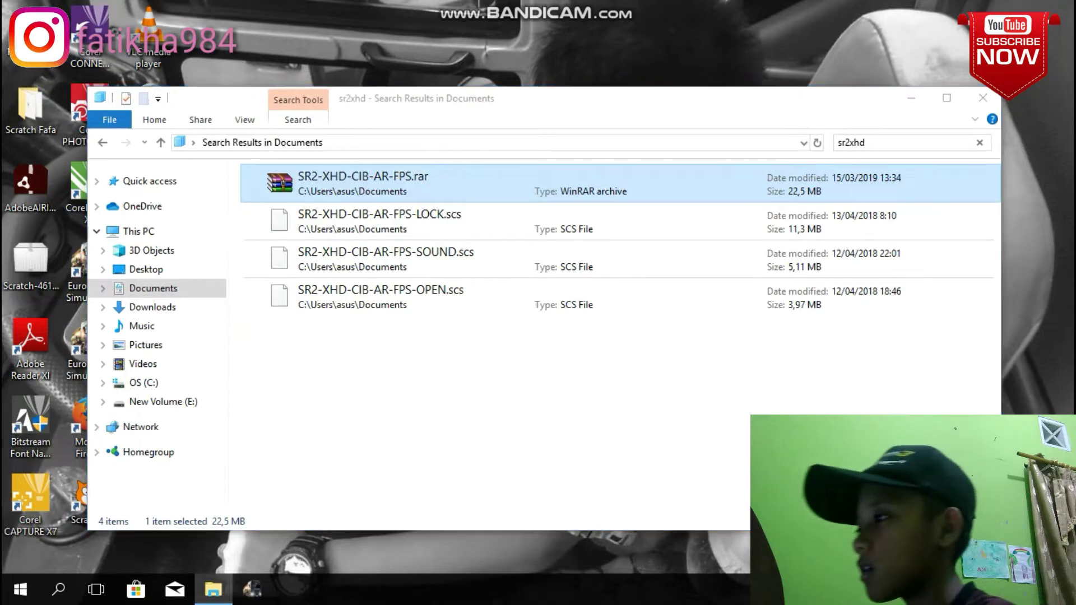
left_click(70, 238)
key("Return")
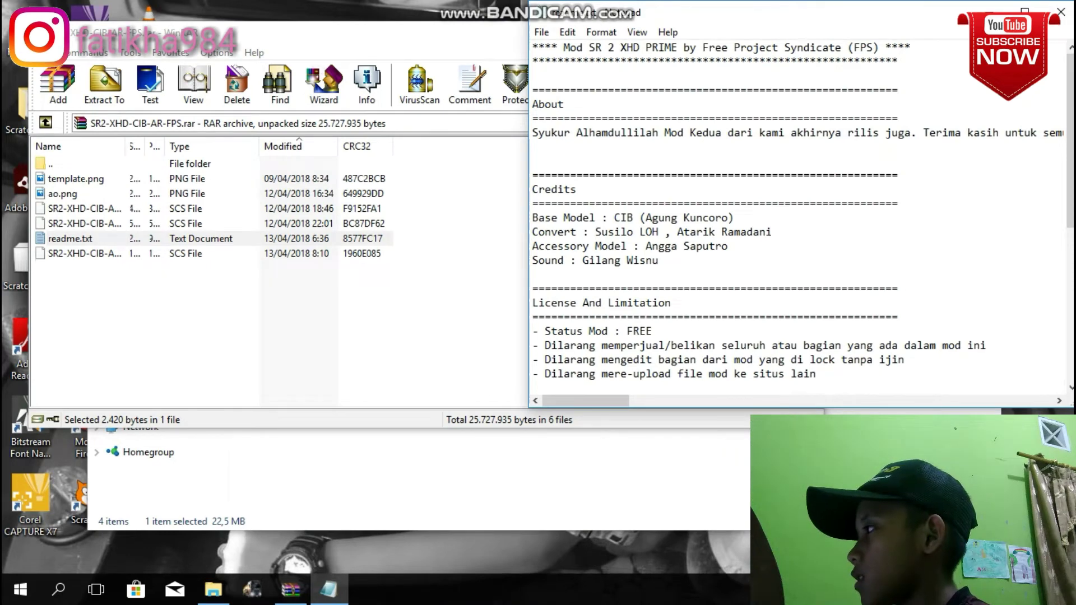
Read the mod's credits, license terms, usage instructions and supported ETS version in the readme, and close it and the archive
scroll(801, 218, "down", 1)
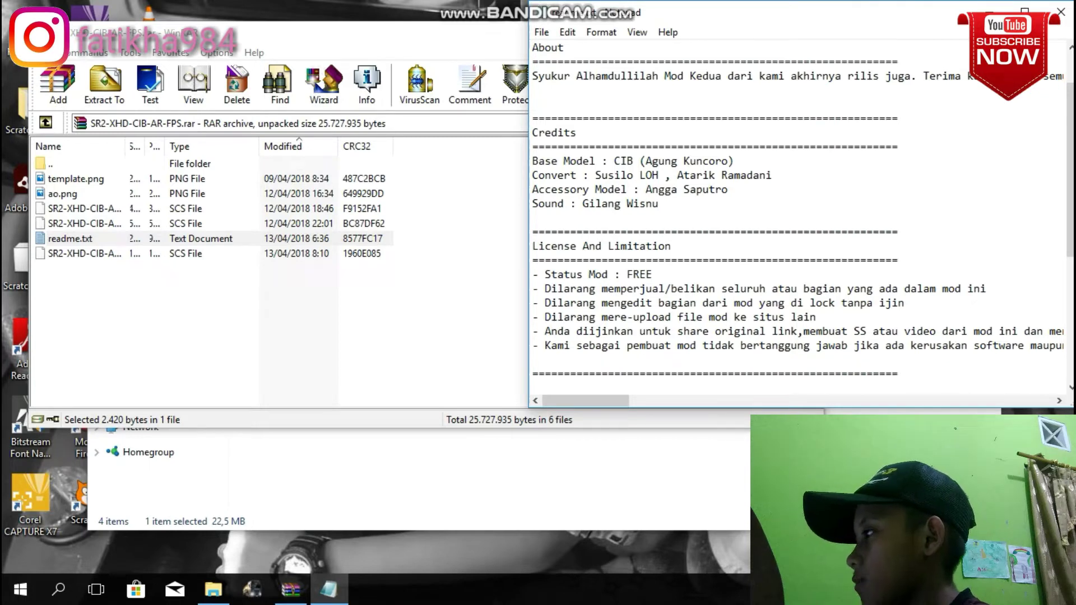
scroll(799, 219, "down", 1)
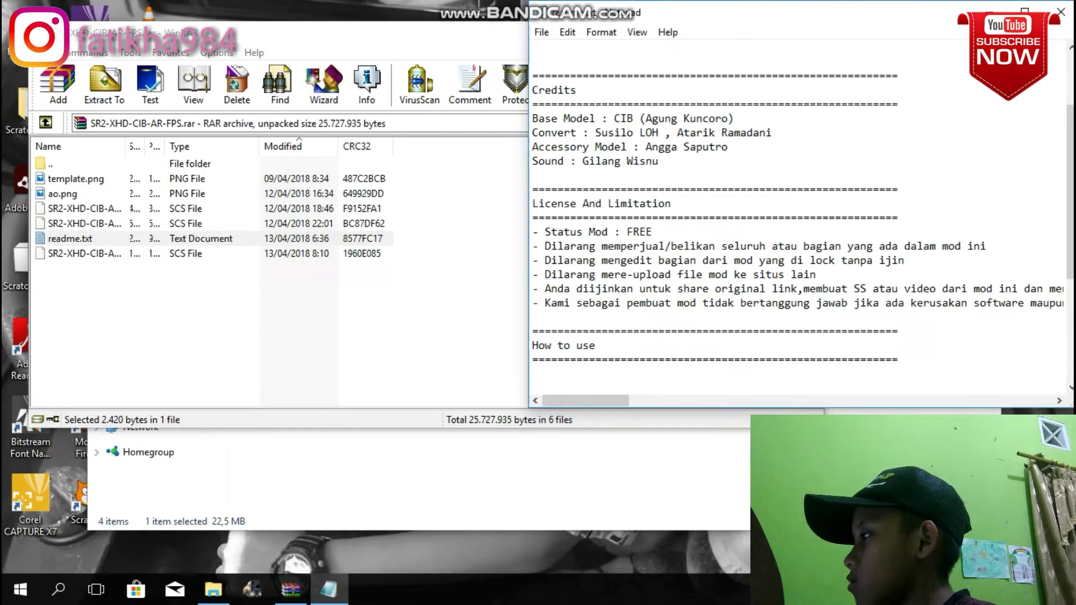
scroll(802, 225, "down", 1)
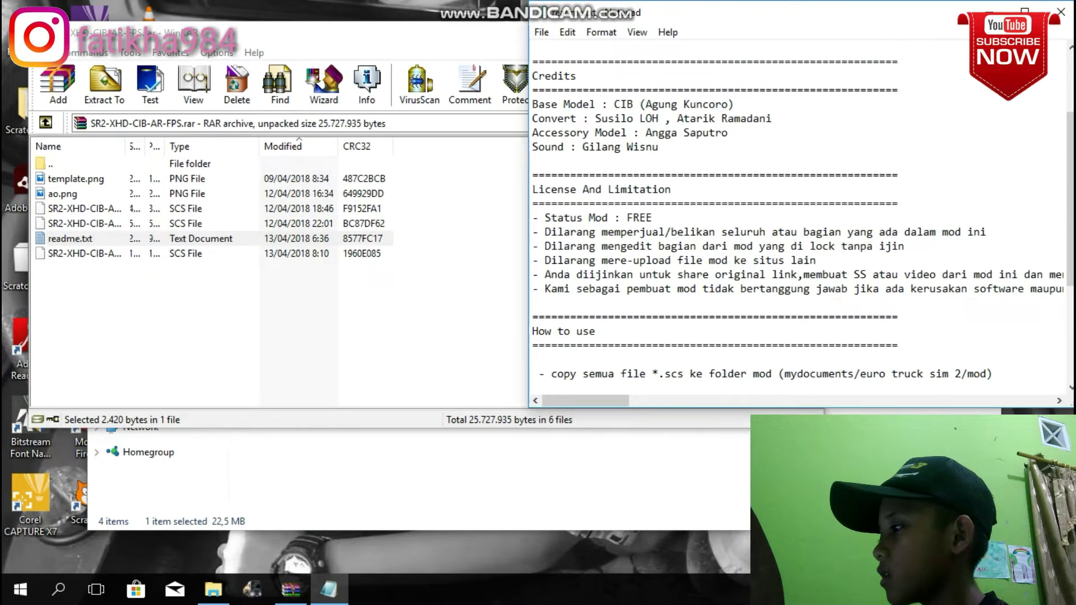
scroll(801, 213, "down", 2)
scroll(802, 213, "down", 2)
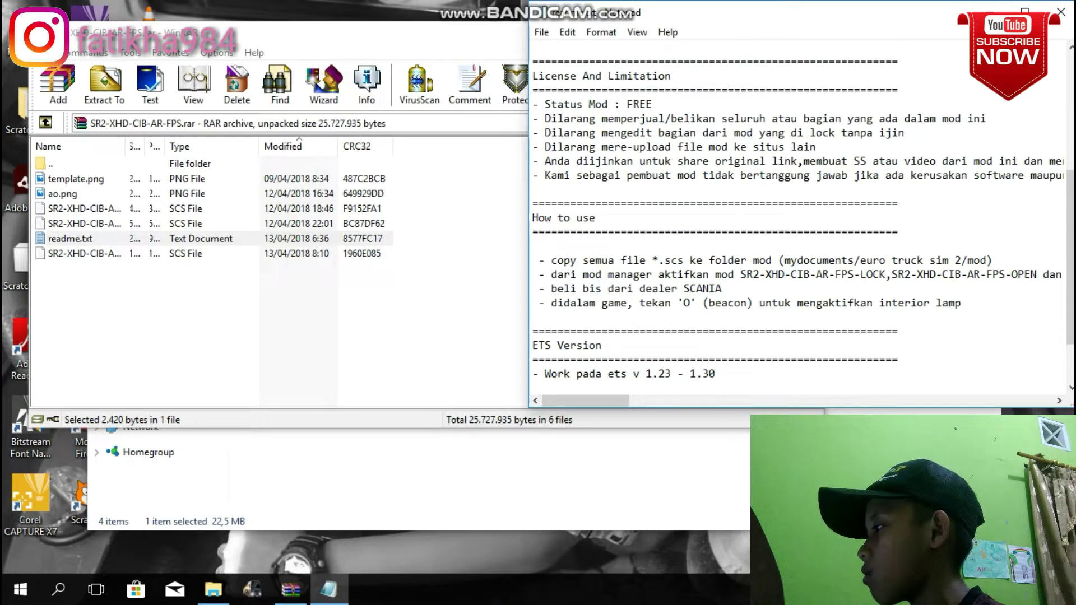
scroll(801, 213, "down", 1)
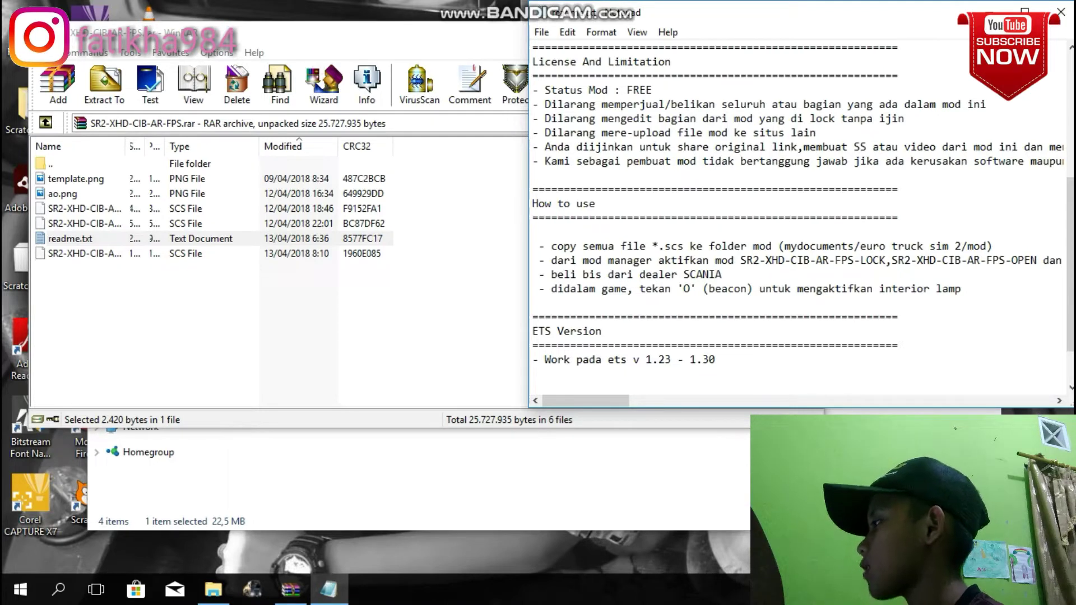
scroll(801, 207, "down", 2)
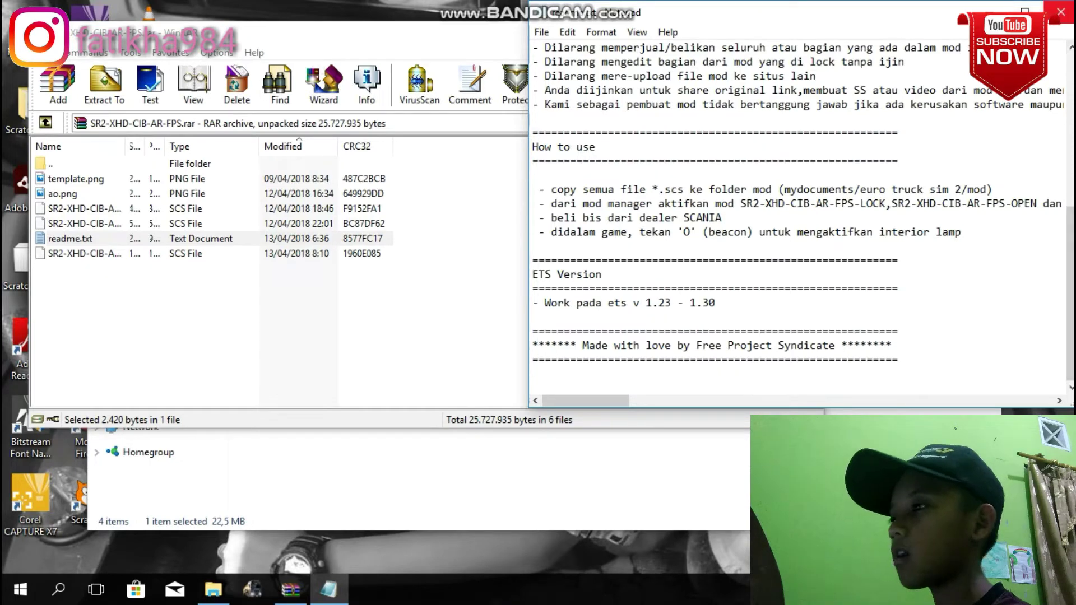
left_click(1061, 11)
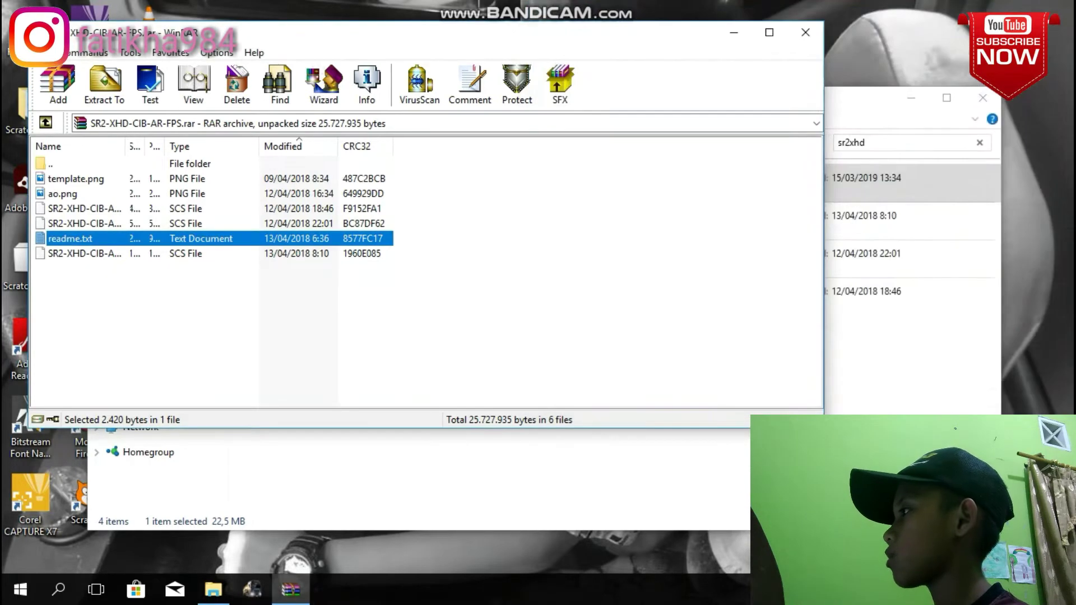
left_click(806, 32)
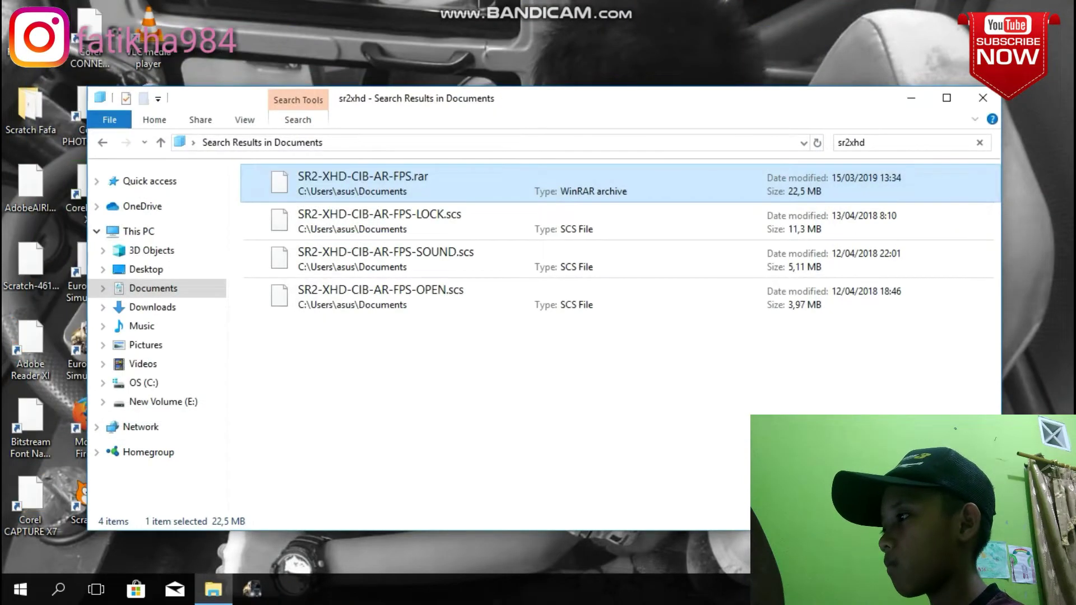
Extract SR2-XHD-CIB-AR-FPS.rar into its own SR2-XHD-CIB-AR-FPS folder and open that folder
right_click(361, 179)
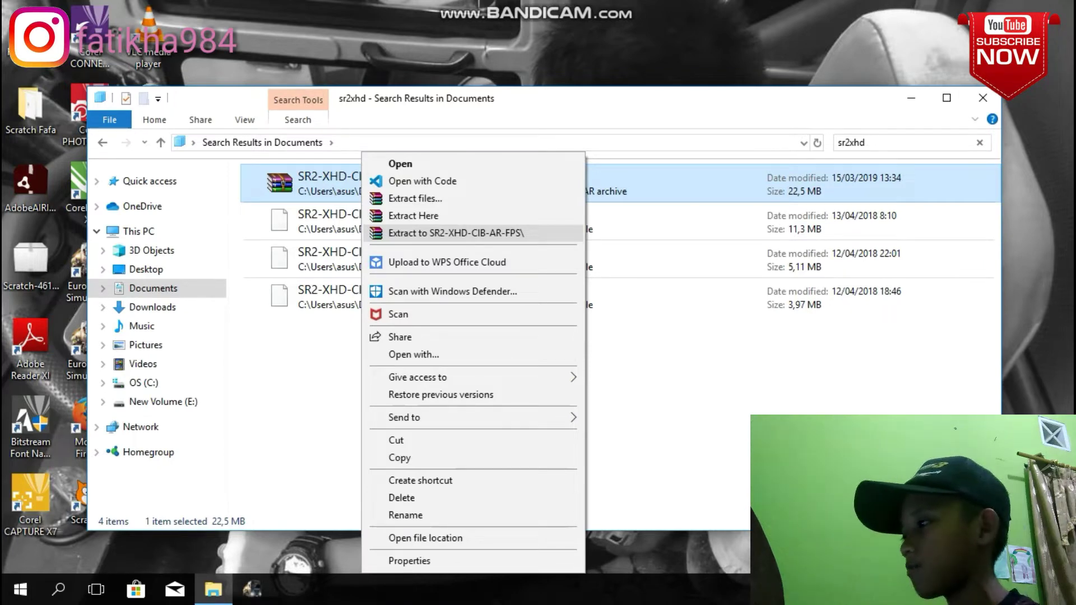
left_click(456, 232)
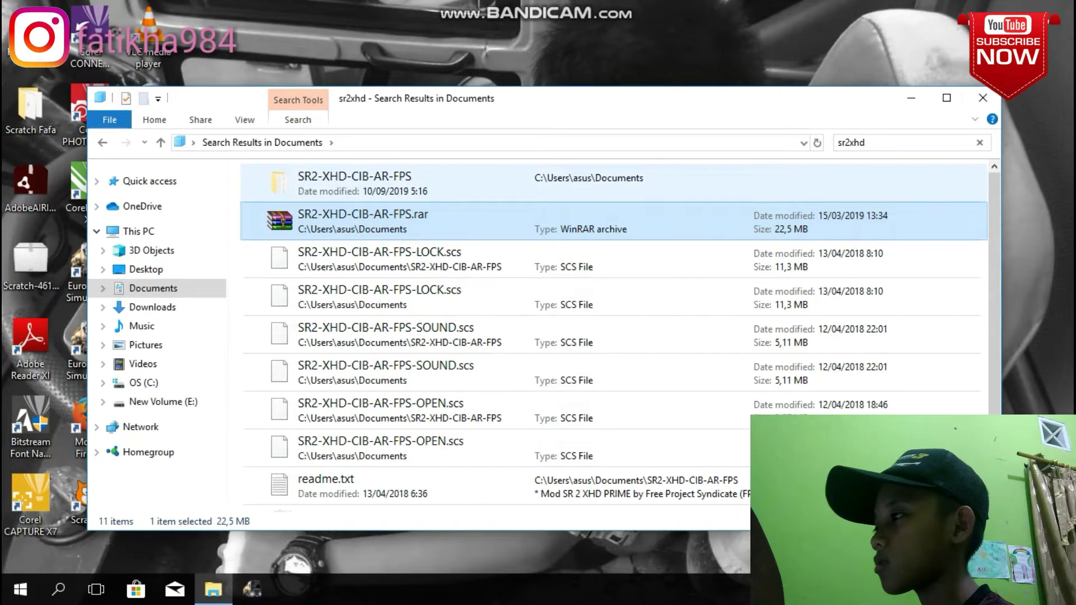
double_click(364, 183)
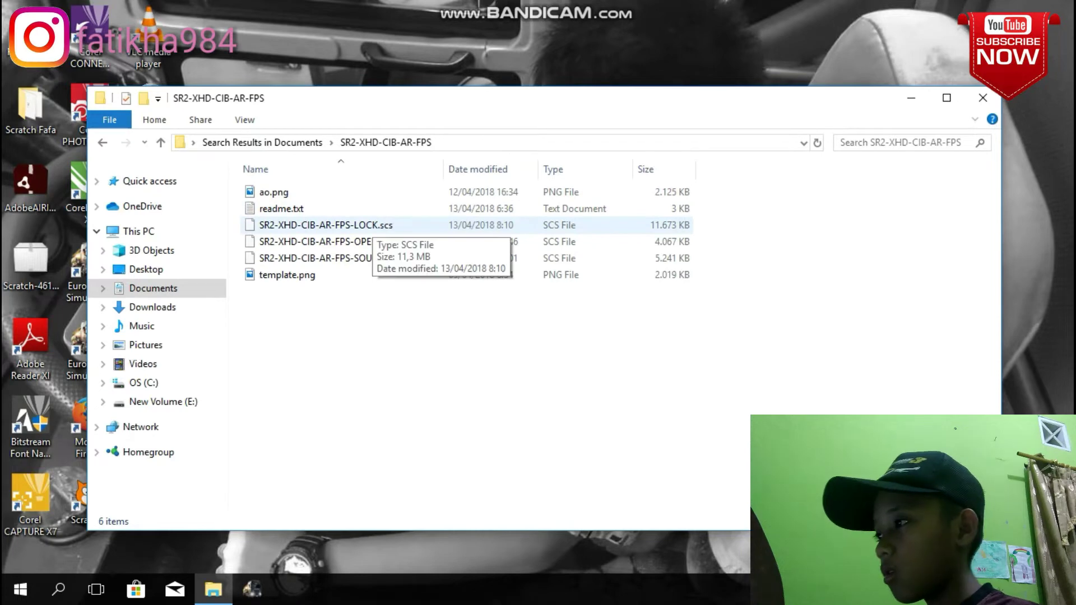
Copy the three mod files SR2-XHD-CIB-AR-FPS-LOCK.scs, SR2-XHD-CIB-AR-FPS-OPEN.scs and SR2-XHD-CIB-AR-FPS-SOUND.scs
left_click(367, 224)
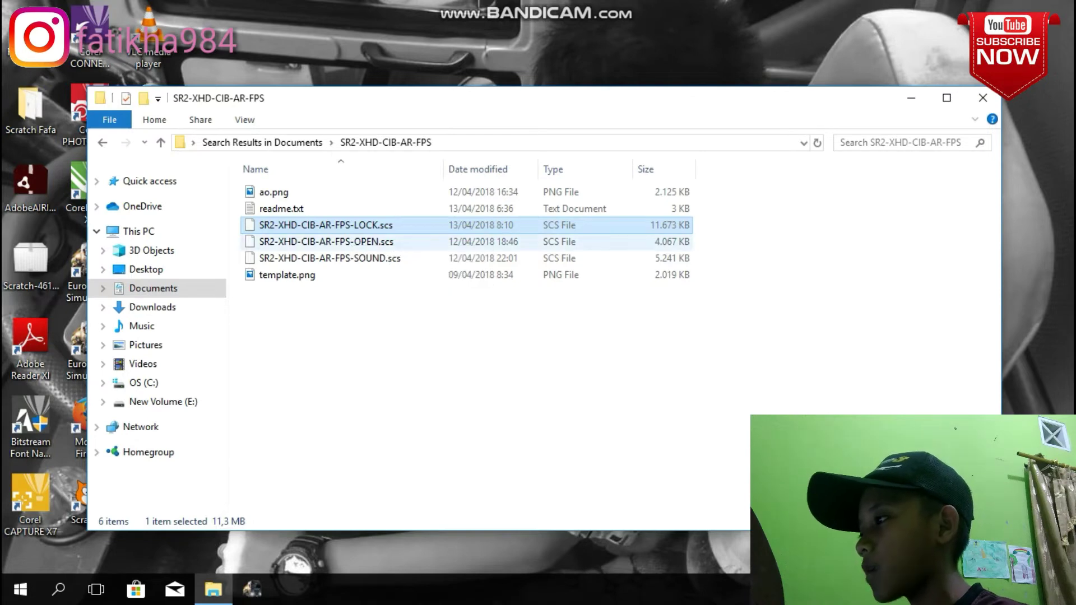
left_click(336, 242, "ctrl")
left_click(336, 258, "ctrl")
right_click(363, 258)
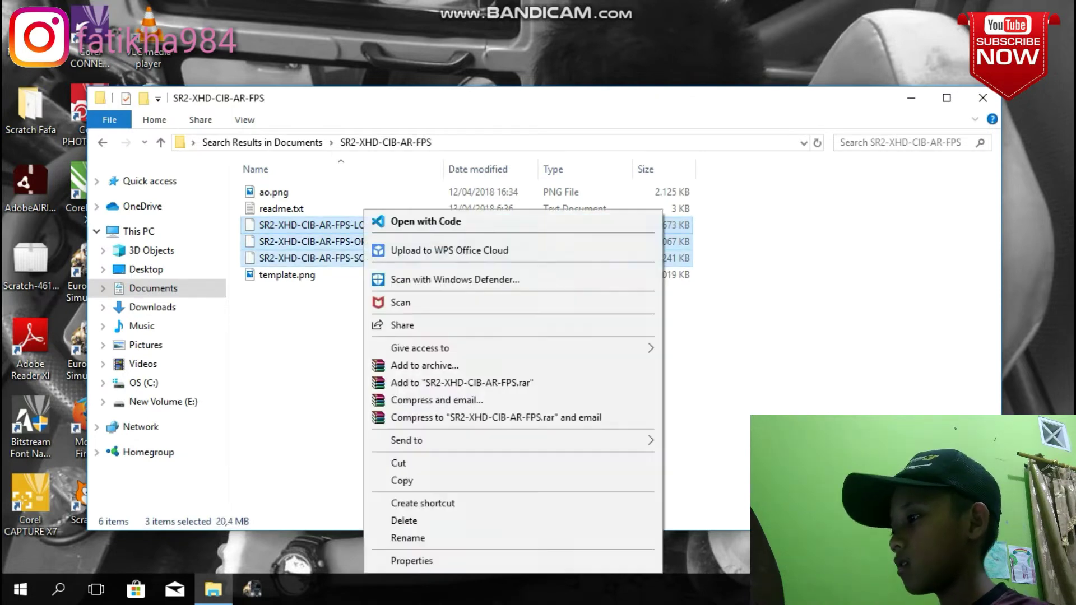
left_click(402, 480)
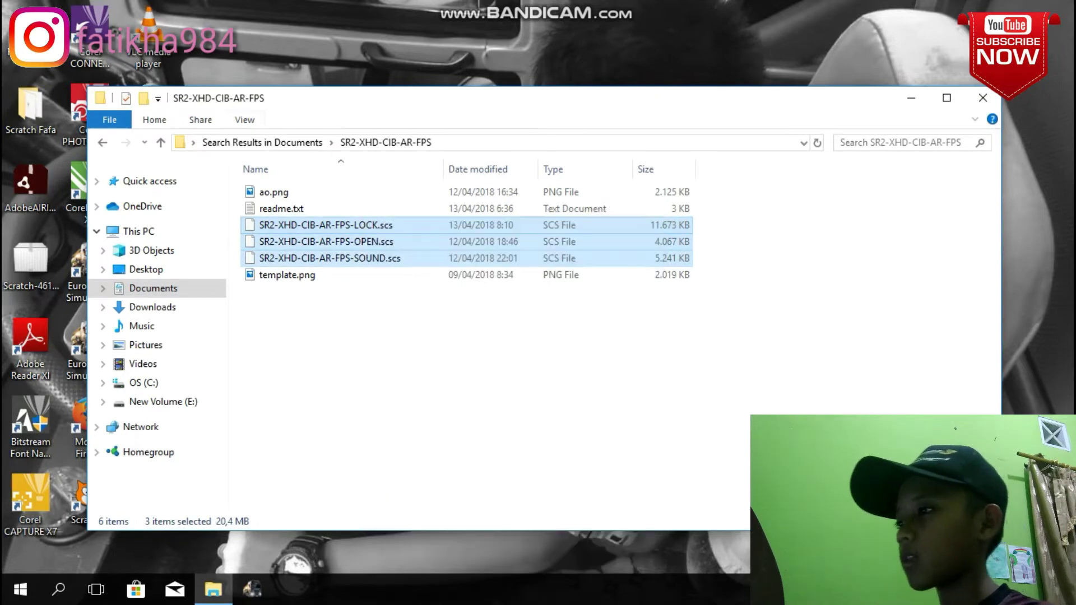
Search Documents for "eur" and open the mod folder inside the Euro Truck Simulator 2 folder located directly in Documents
left_click(153, 288)
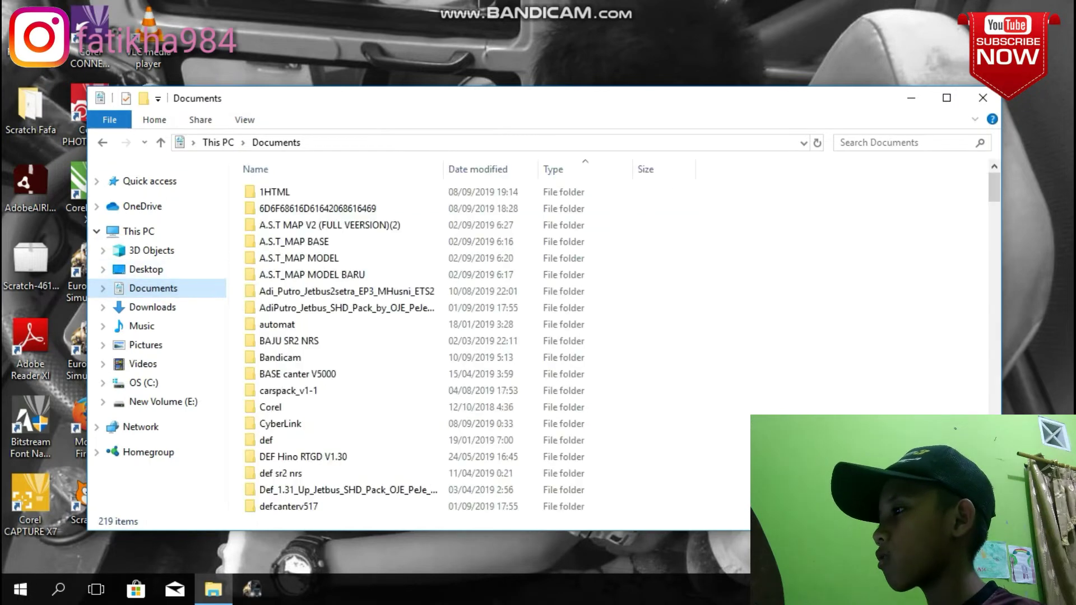
left_click(896, 142)
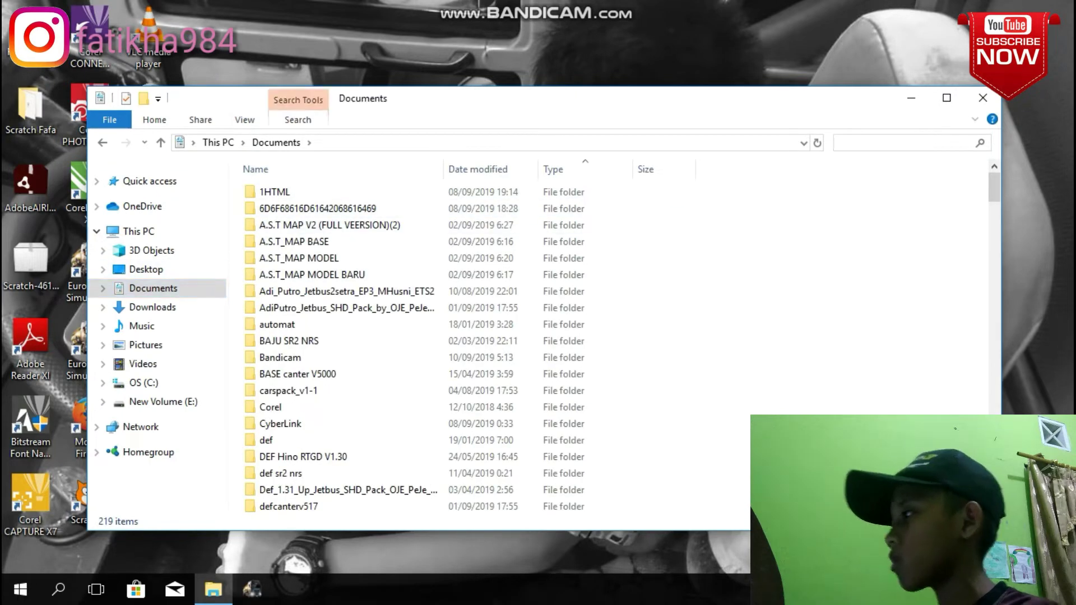
type("eur")
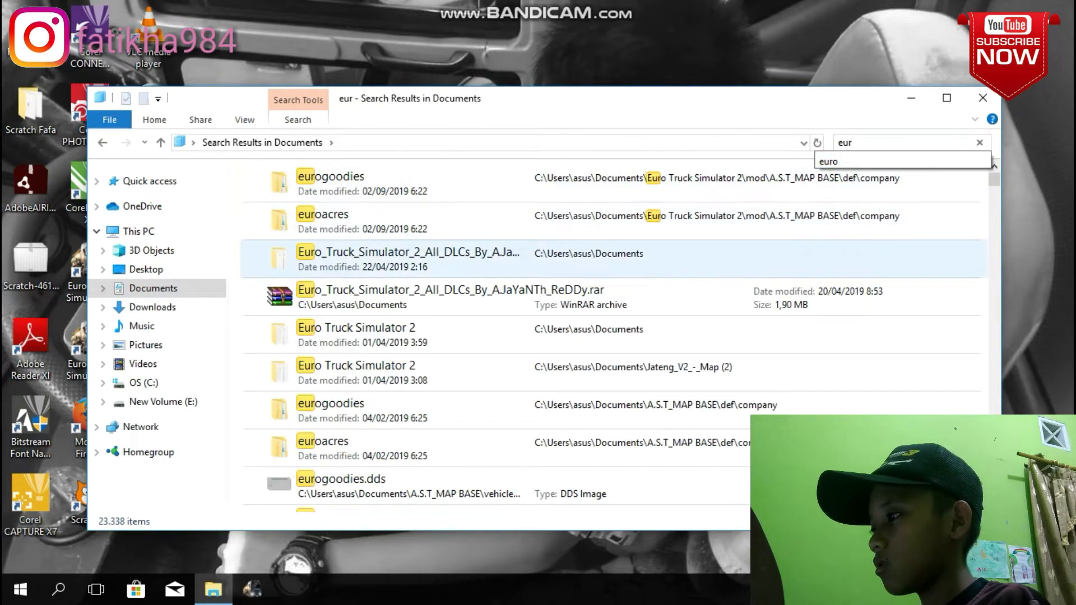
double_click(356, 328)
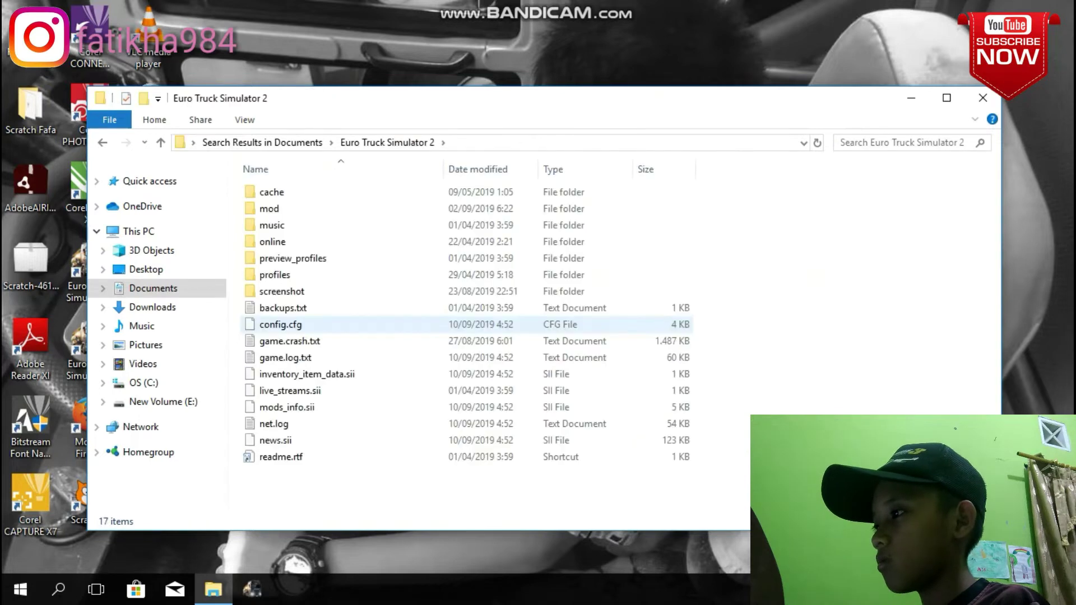
left_click(269, 209)
double_click(269, 208)
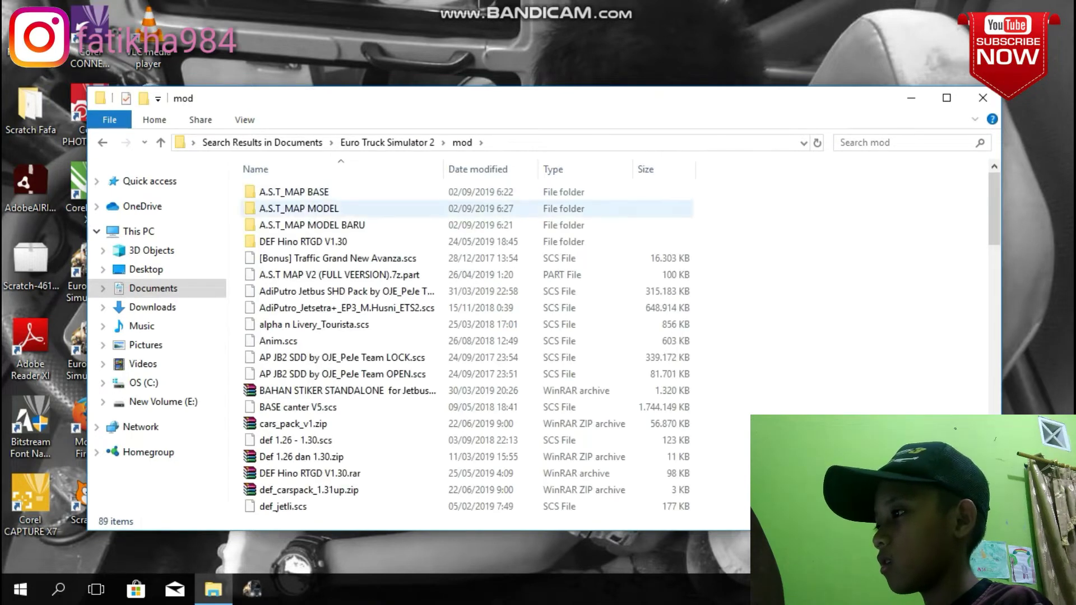
Paste the copied SCS files into the Euro Truck Simulator 2 mod folder and close the file window
scroll(337, 258, "down", 1)
scroll(336, 257, "up", 1)
right_click(776, 226)
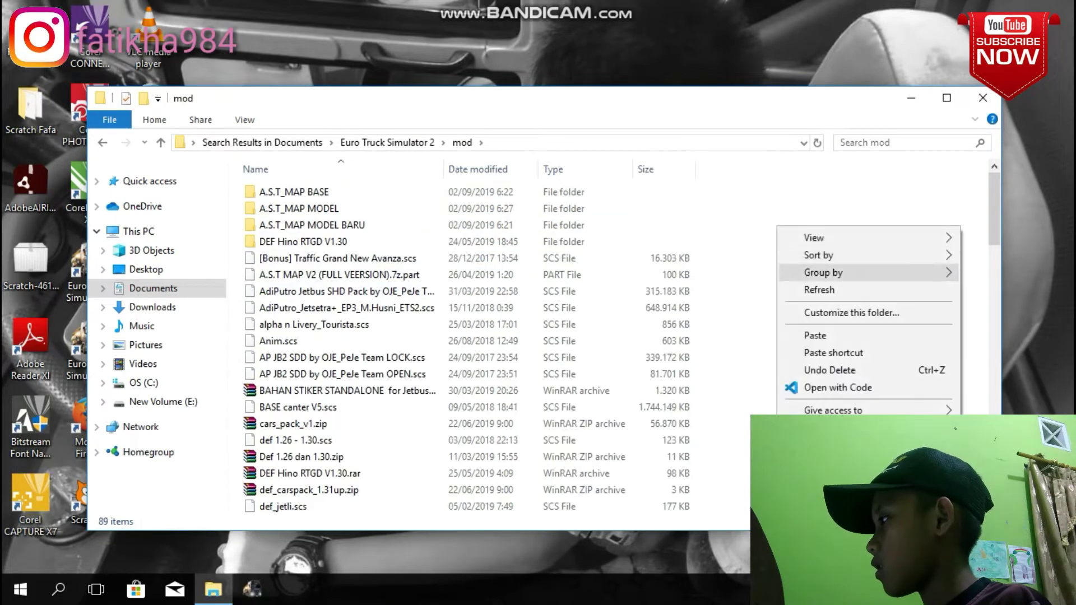
left_click(815, 335)
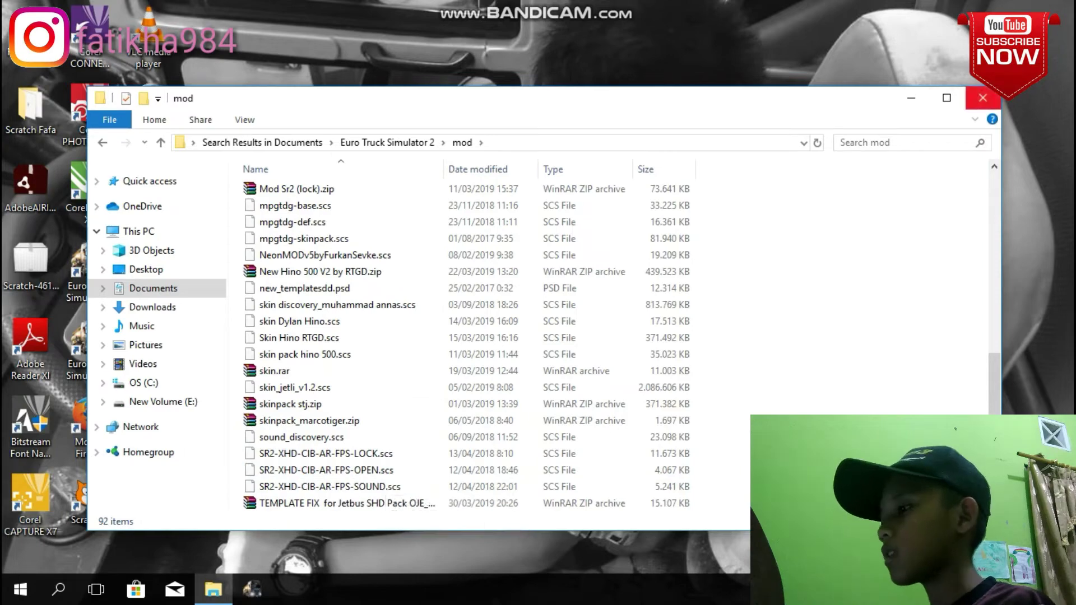
left_click(983, 98)
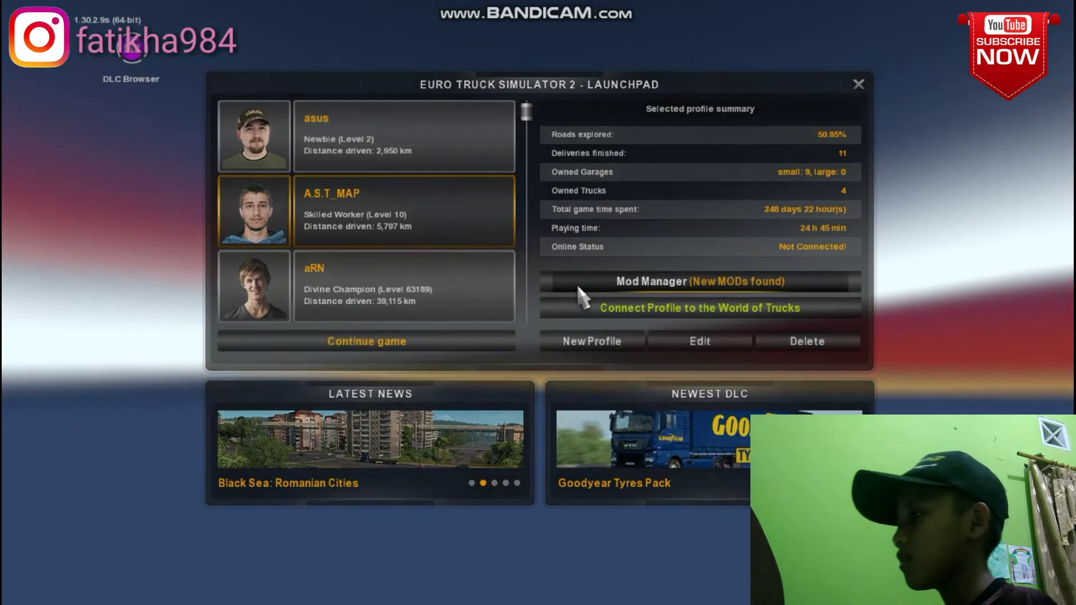
Activate SR2-XHD-CIB-AR-FPS-SOUND, SR2-XHD-CIB-AR-FPS-OPEN and Laksana SR 2 XHD Prime for the A.S.T_MAP profile and confirm the mod changes
left_click(577, 284)
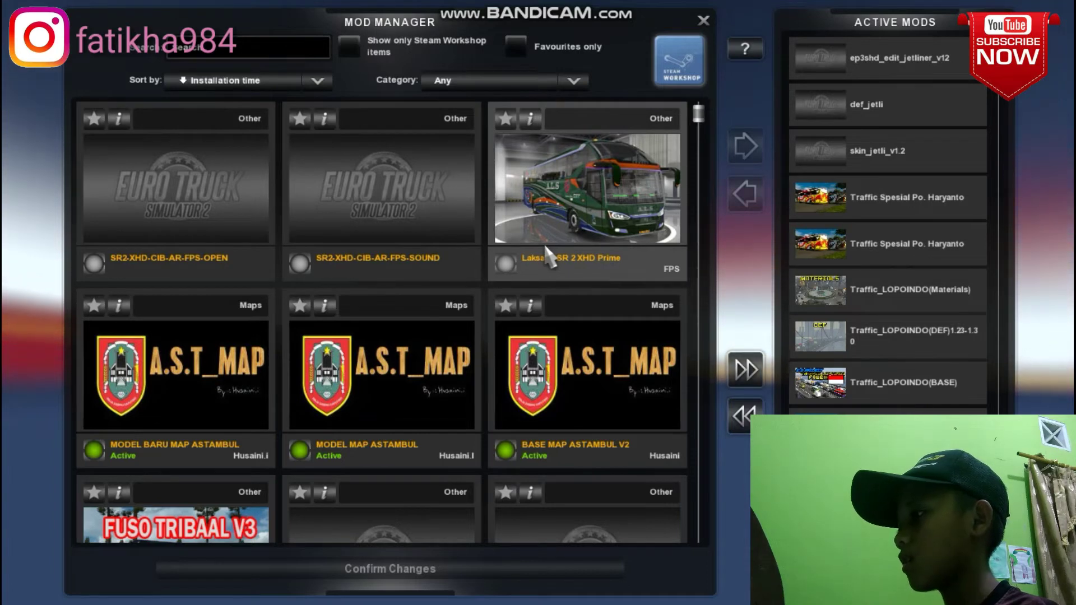
double_click(373, 251)
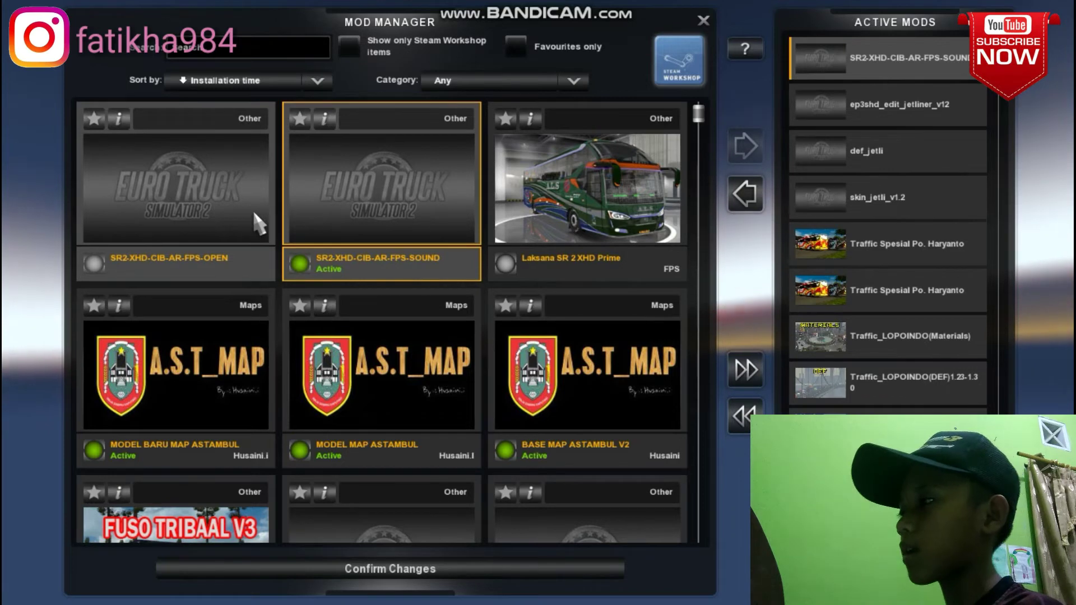
double_click(259, 223)
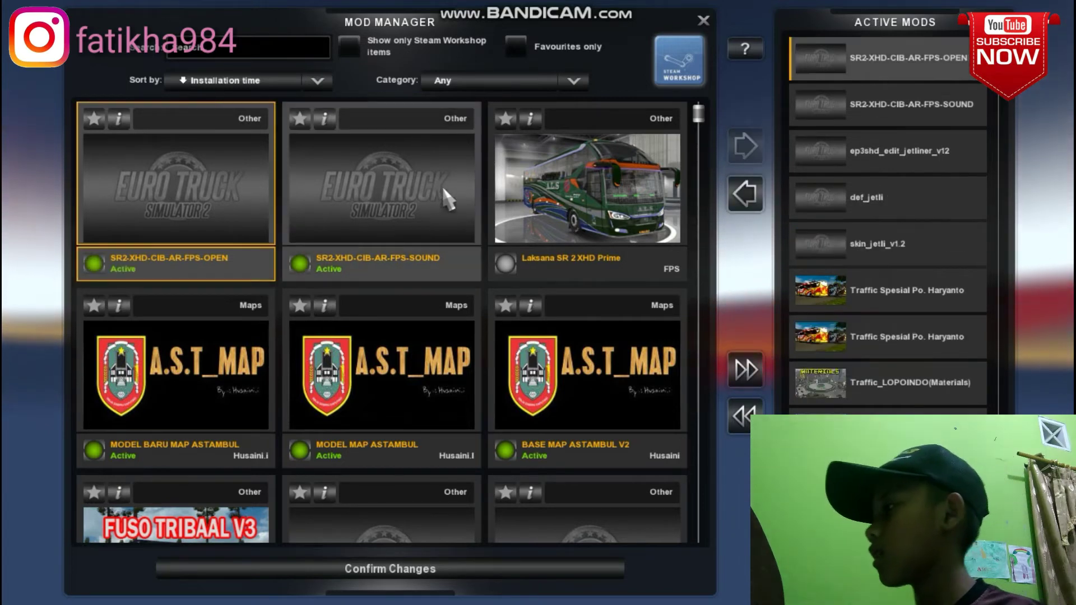
double_click(533, 200)
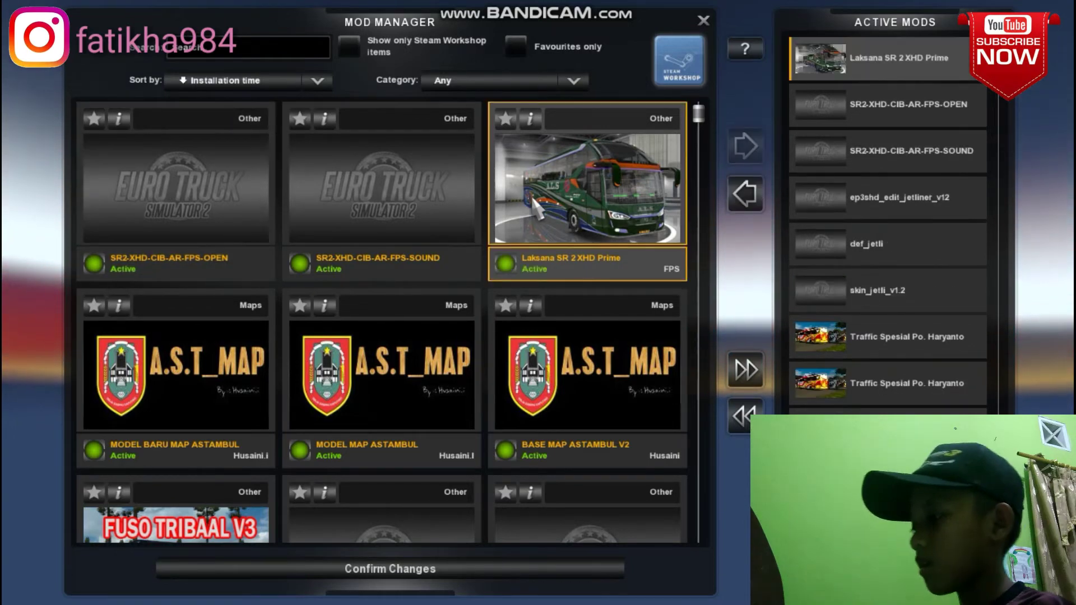
left_click(593, 561)
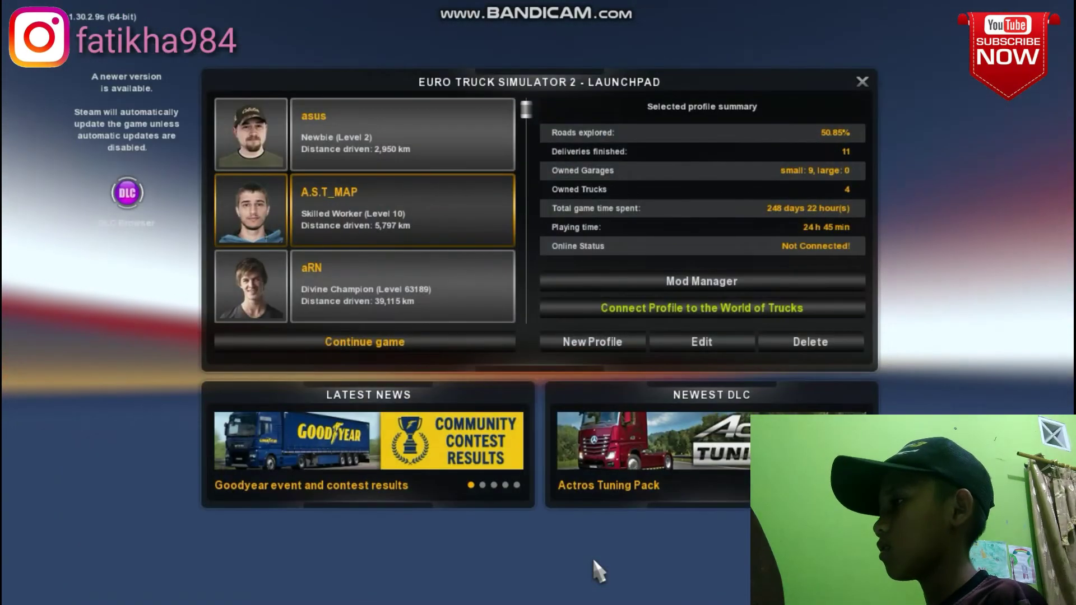